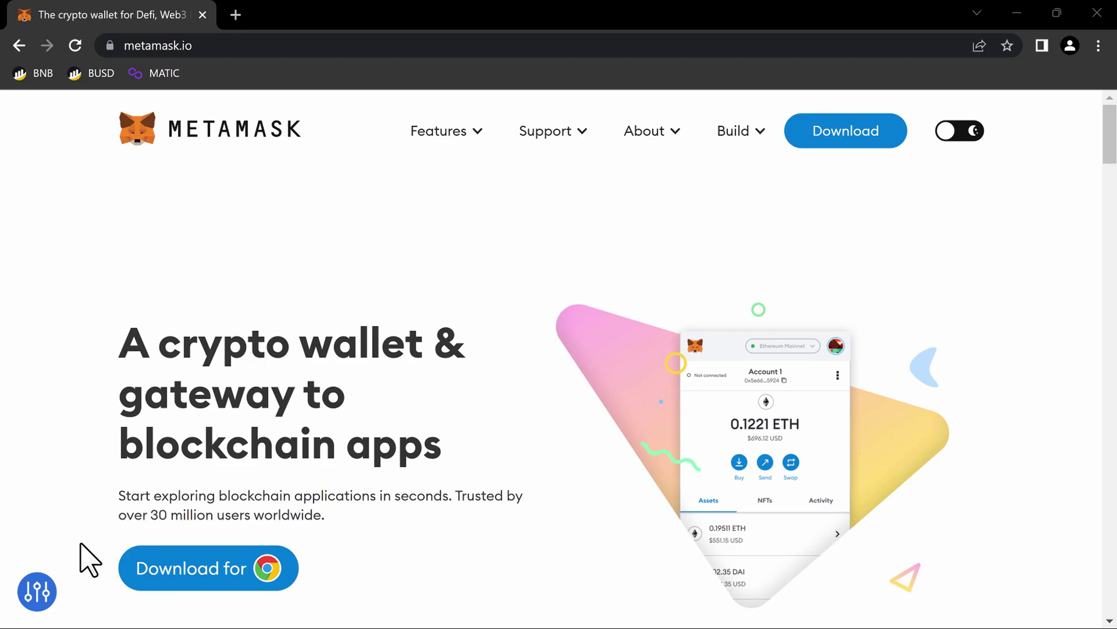
# Install MetaMask for Chrome, create a new wallet with a password and accept the terms.
pyautogui.click(189, 569)
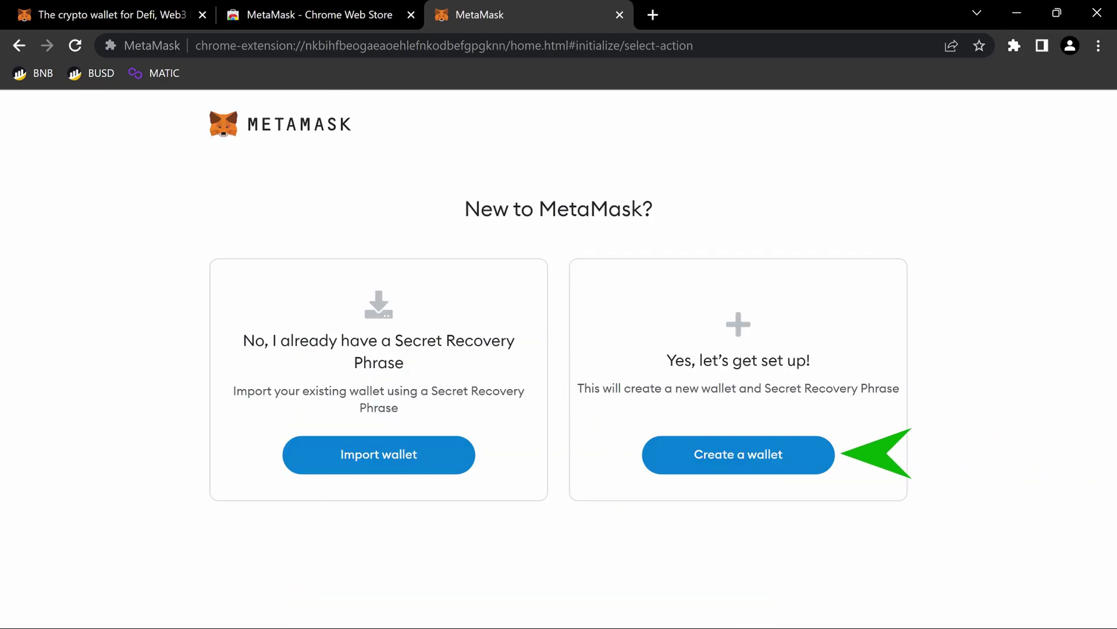
pyautogui.click(739, 454)
pyautogui.write('••••••••')
pyautogui.press('Tab')
pyautogui.write('••••••••')
pyautogui.press('Tab')
pyautogui.press('space')
pyautogui.press('Tab')
pyautogui.press('Tab')
pyautogui.press('Return')
pyautogui.scroll(-1, 560, 349)
pyautogui.press('Return')
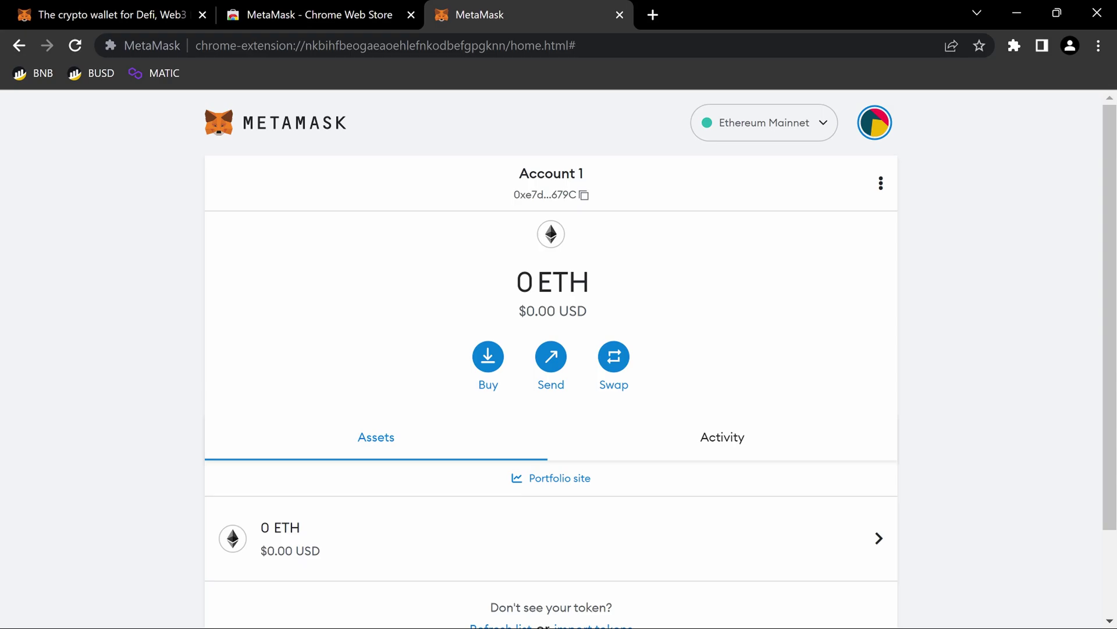
# Add the POLYGON network manually with chain ID 137 and MATIC currency and save it.
pyautogui.click(753, 129)
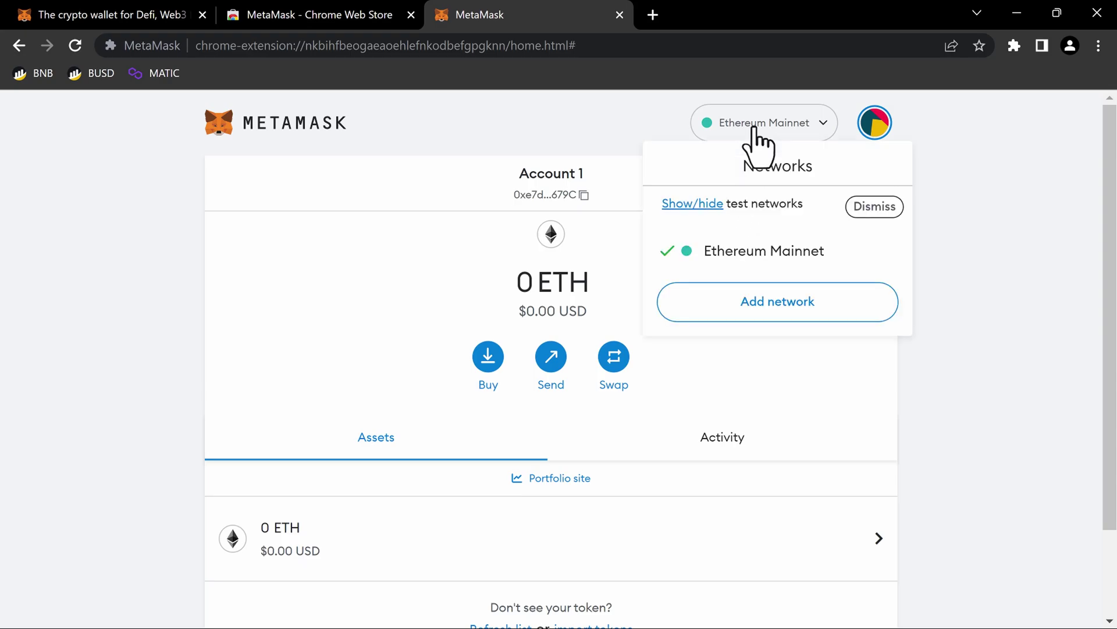
pyautogui.click(762, 302)
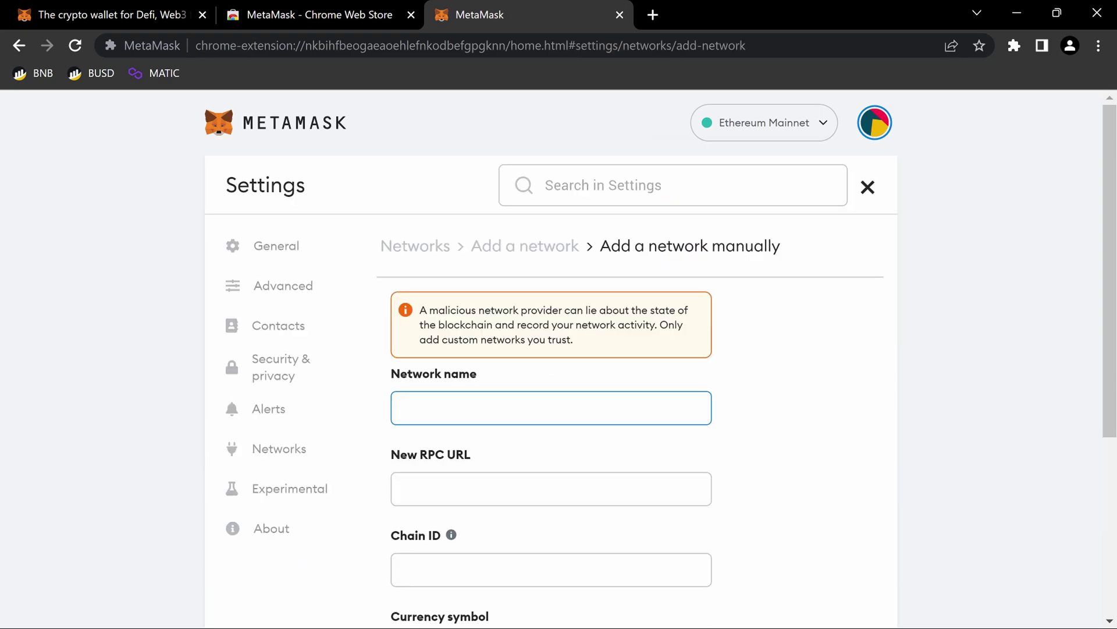
pyautogui.scroll(-2, 559, 350)
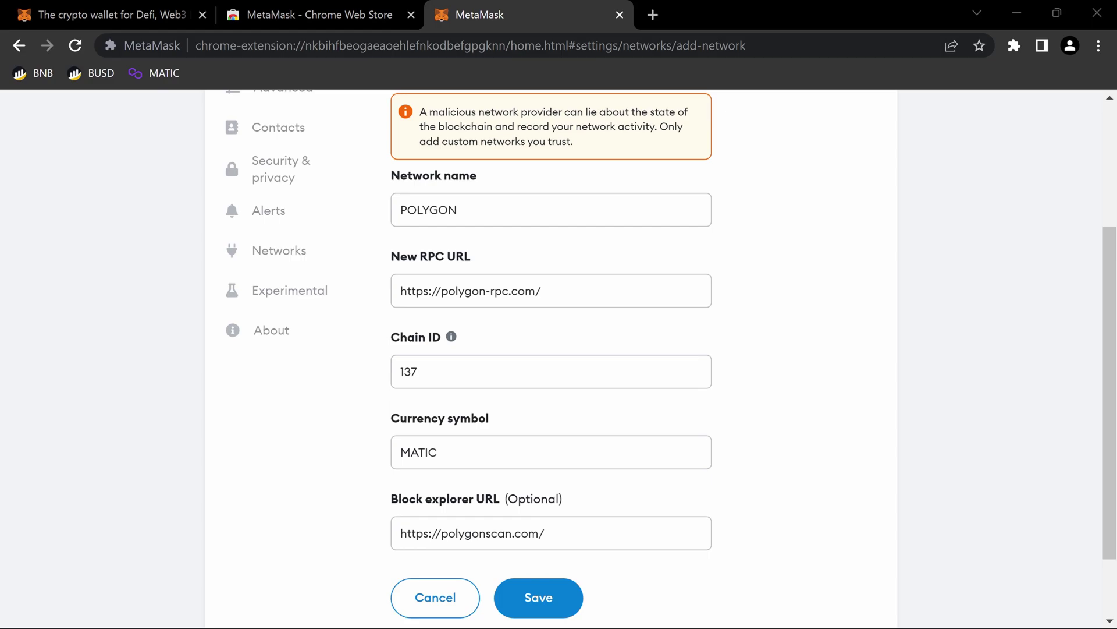
pyautogui.click(538, 597)
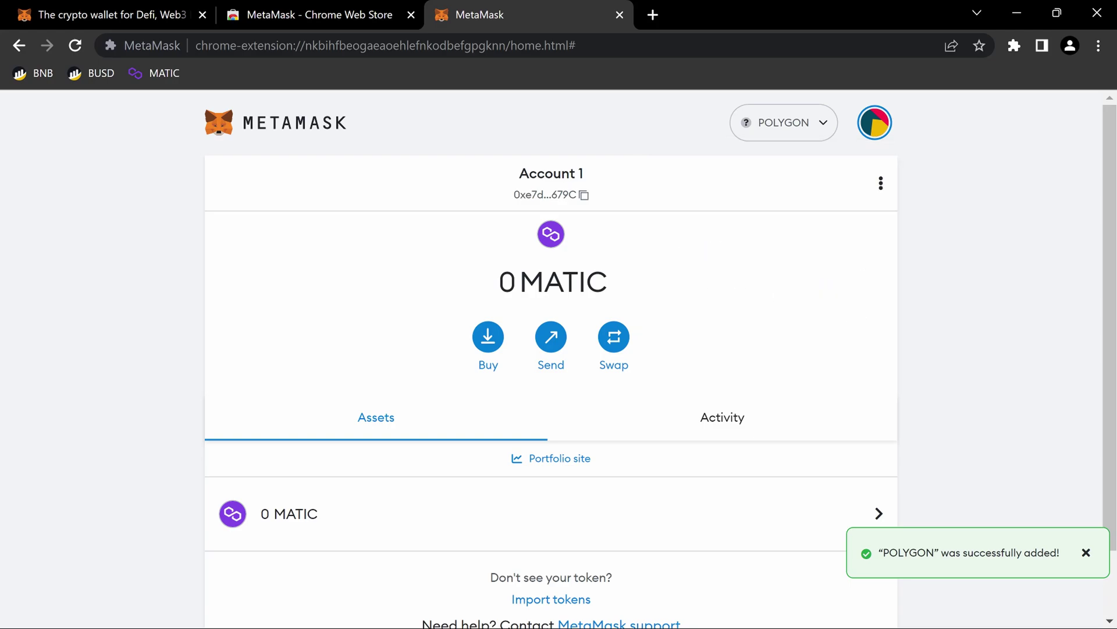
# Start adding another network manually from the network list.
pyautogui.click(812, 136)
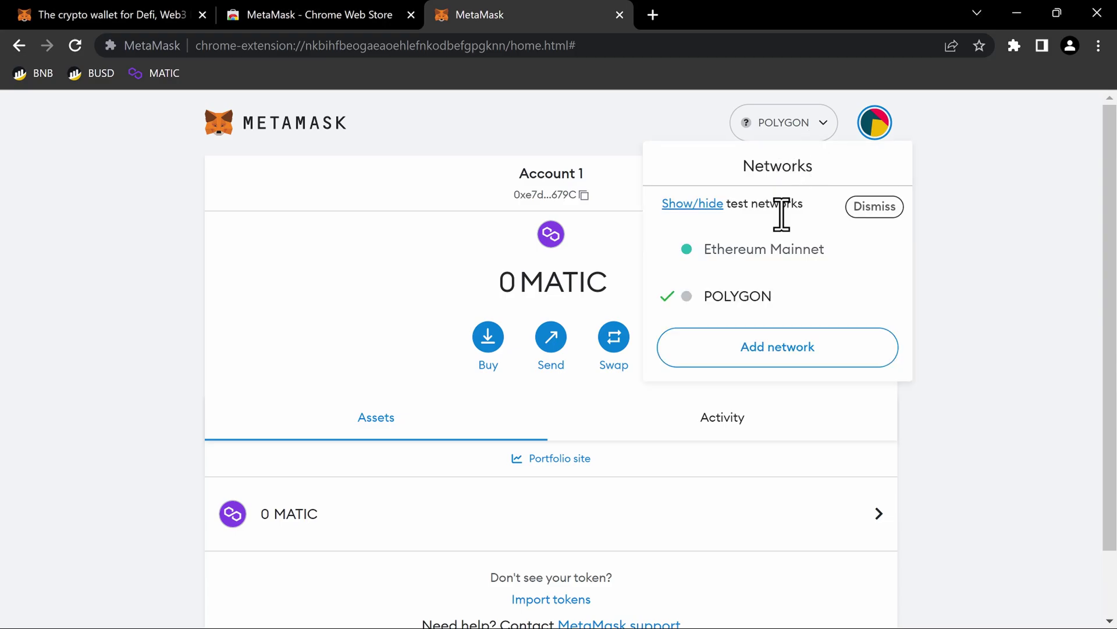
pyautogui.click(777, 345)
pyautogui.scroll(-1, 761, 349)
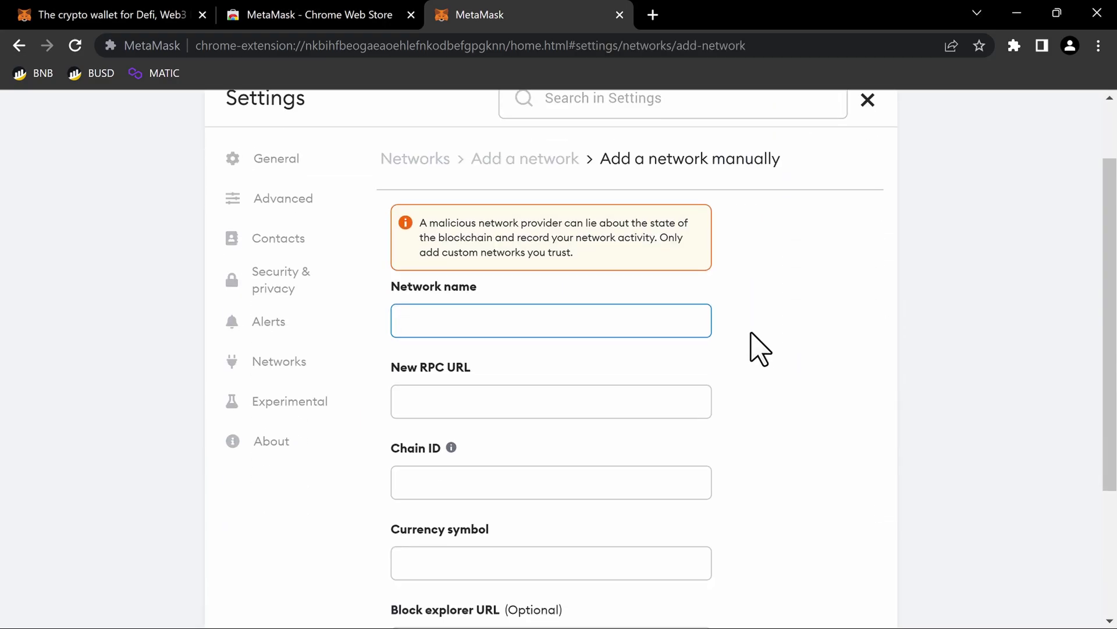
pyautogui.scroll(-2, 760, 349)
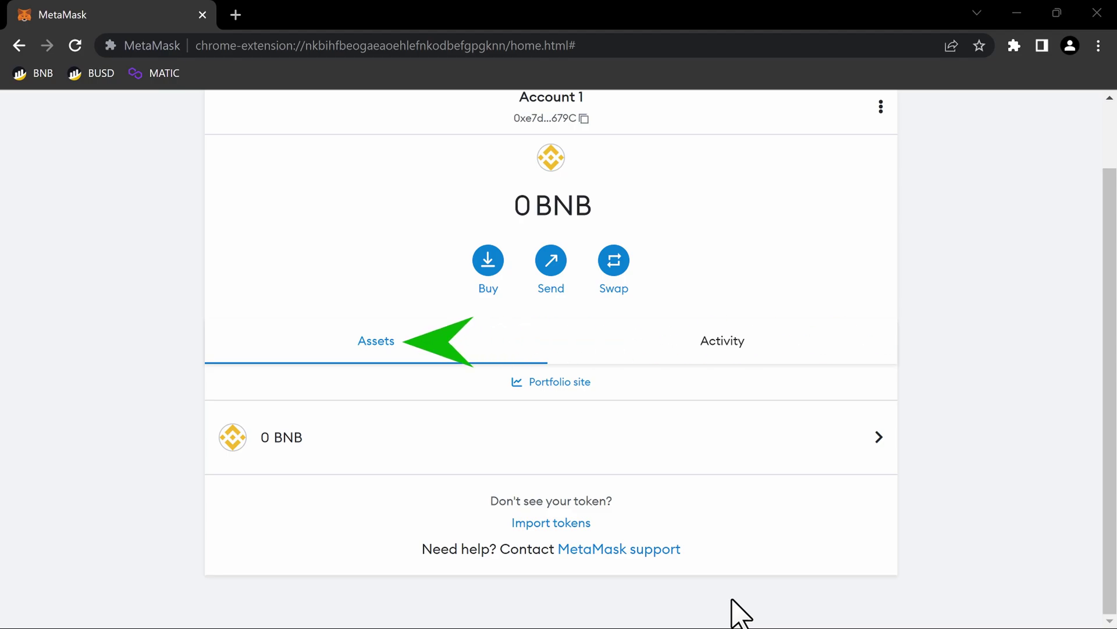
# Import the BUSD custom token by pasting its contract address so it lists 0 BUSD.
pyautogui.click(574, 523)
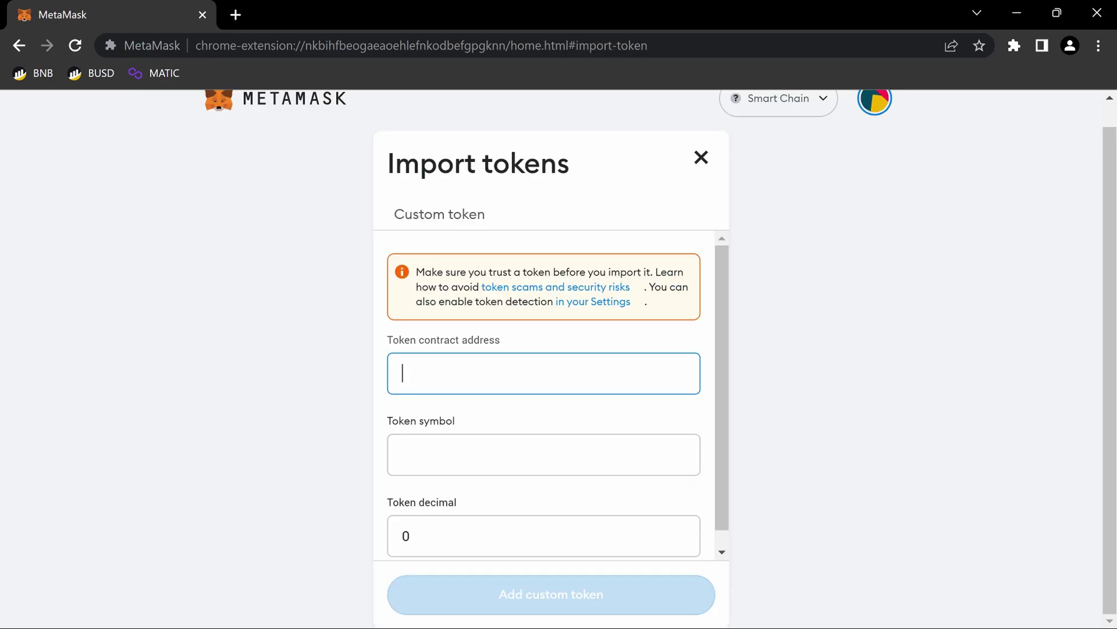
pyautogui.hotkey('ctrl', 'v')
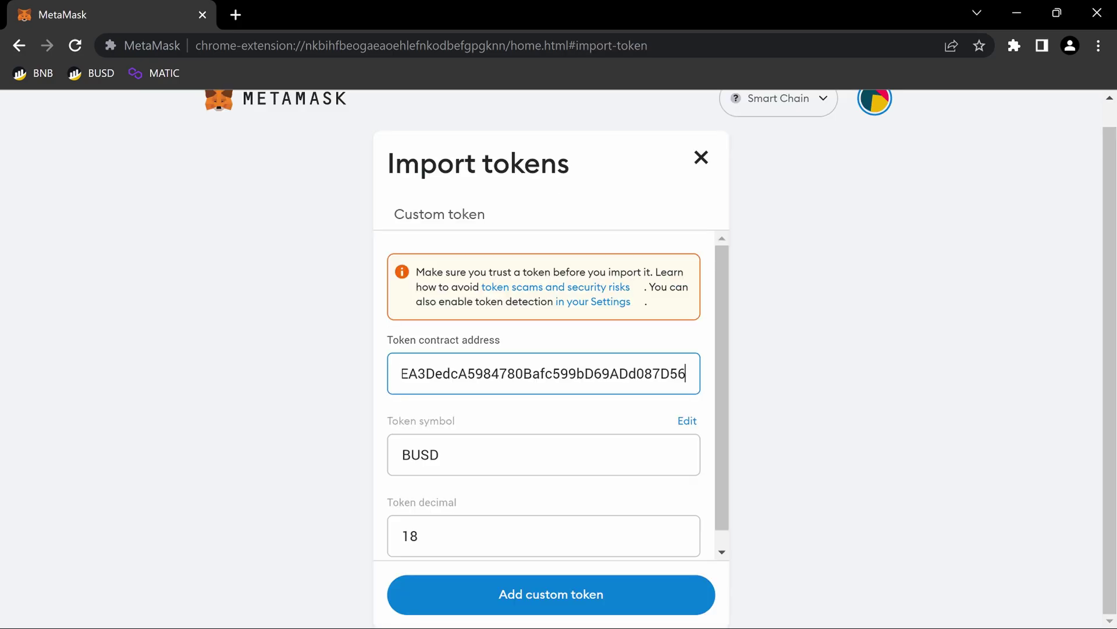
pyautogui.scroll(-1, 558, 395)
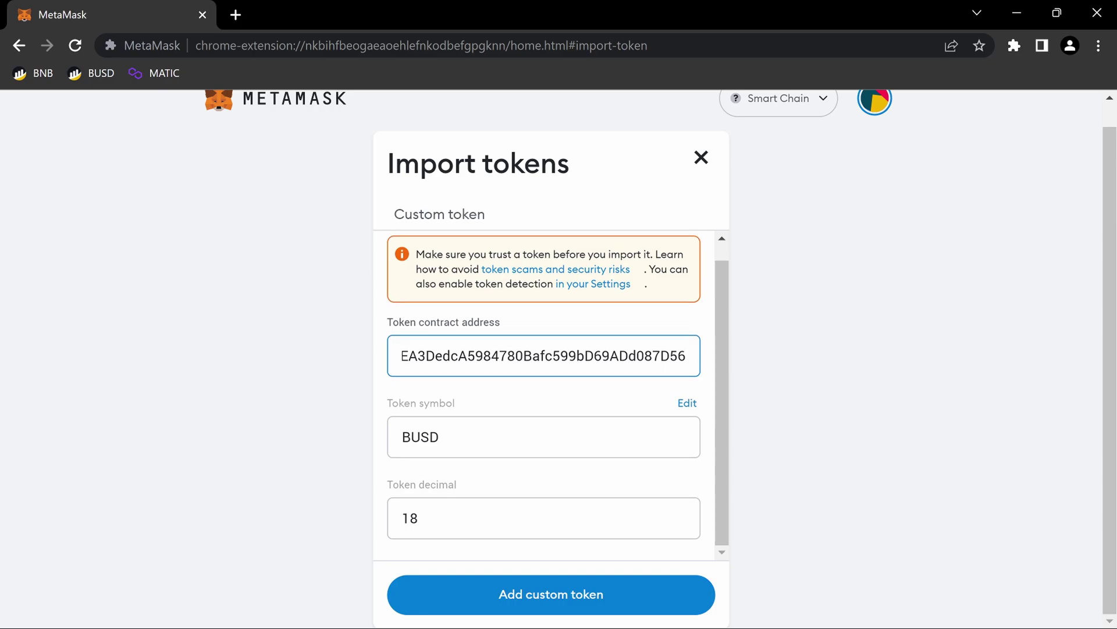
pyautogui.click(551, 594)
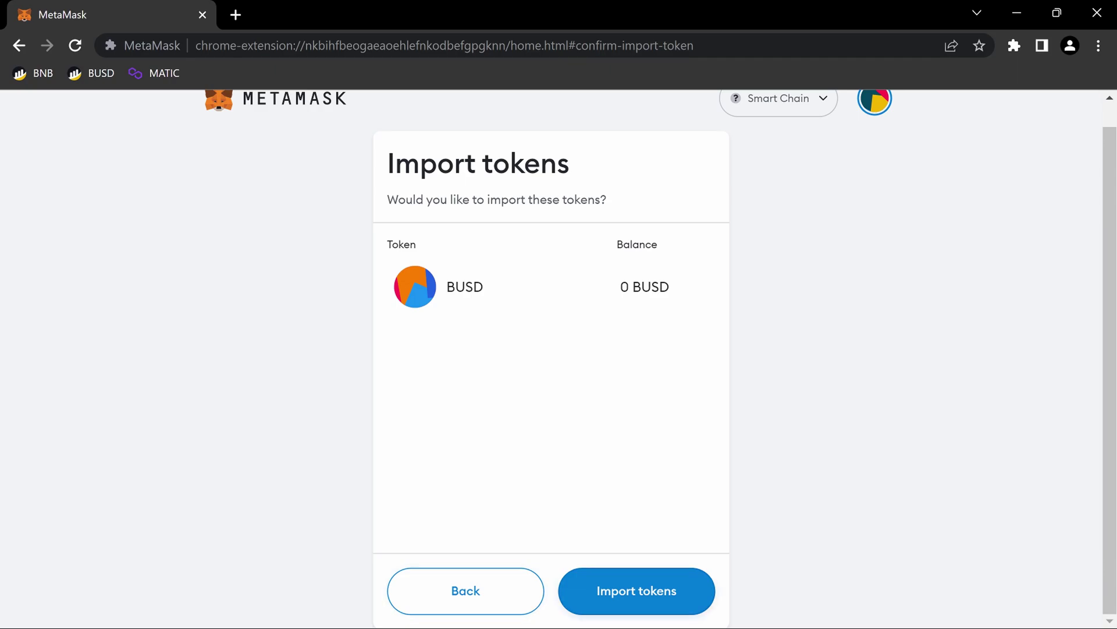
pyautogui.click(636, 591)
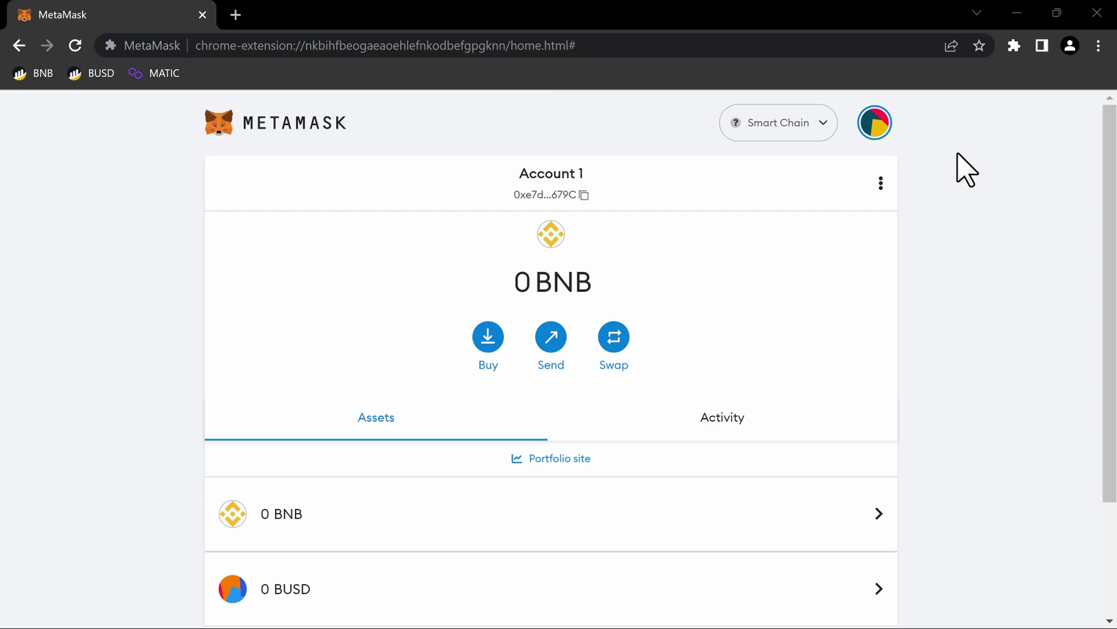
# Import the StableFund account from its pasted private key.
pyautogui.click(875, 127)
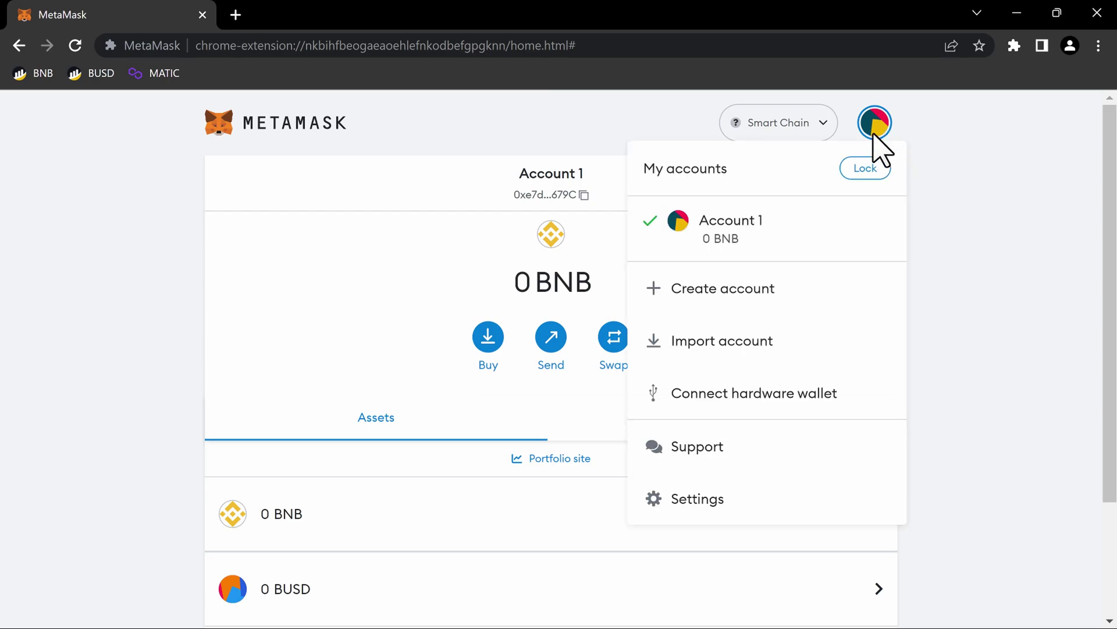
pyautogui.click(768, 342)
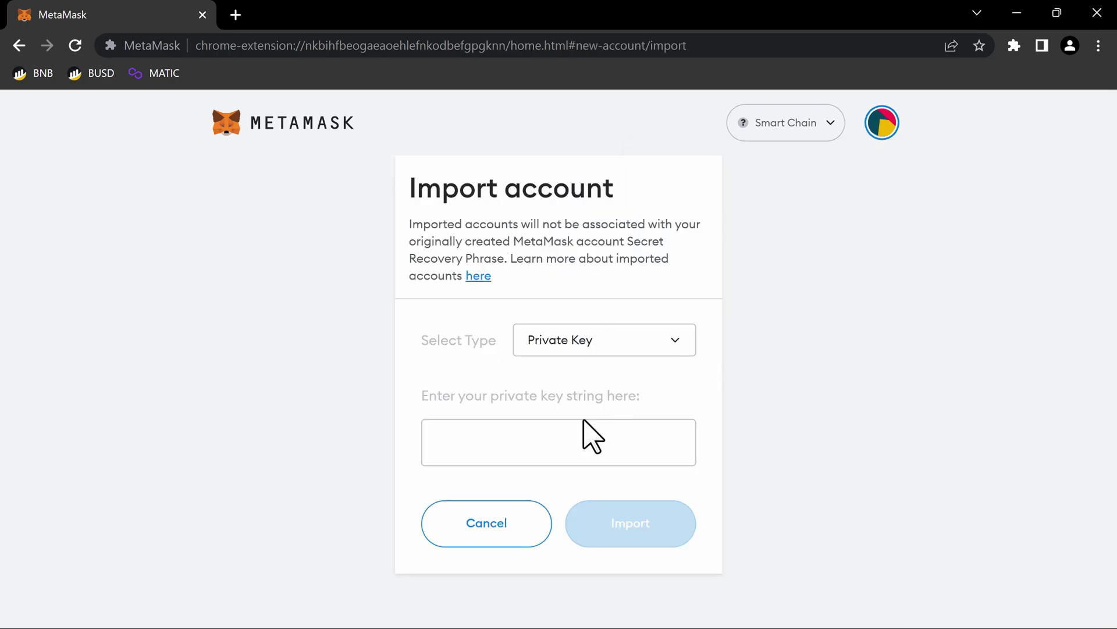
pyautogui.click(543, 447)
pyautogui.hotkey('ctrl', 'v')
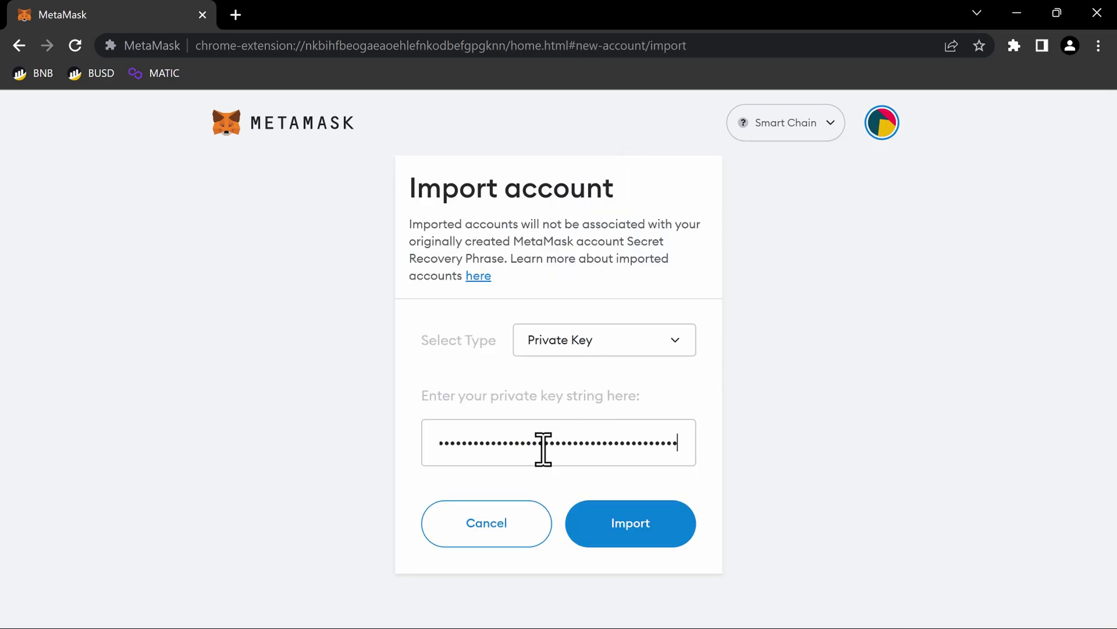
pyautogui.click(615, 524)
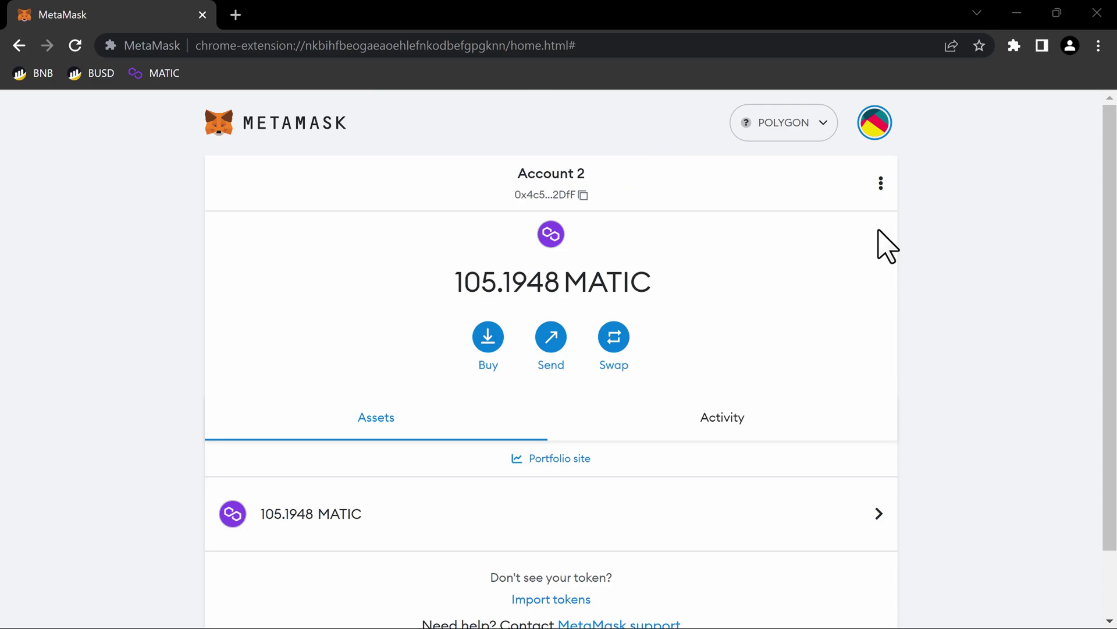
# Rename the imported Account 2 to STABLEFUND in Account details.
pyautogui.click(881, 184)
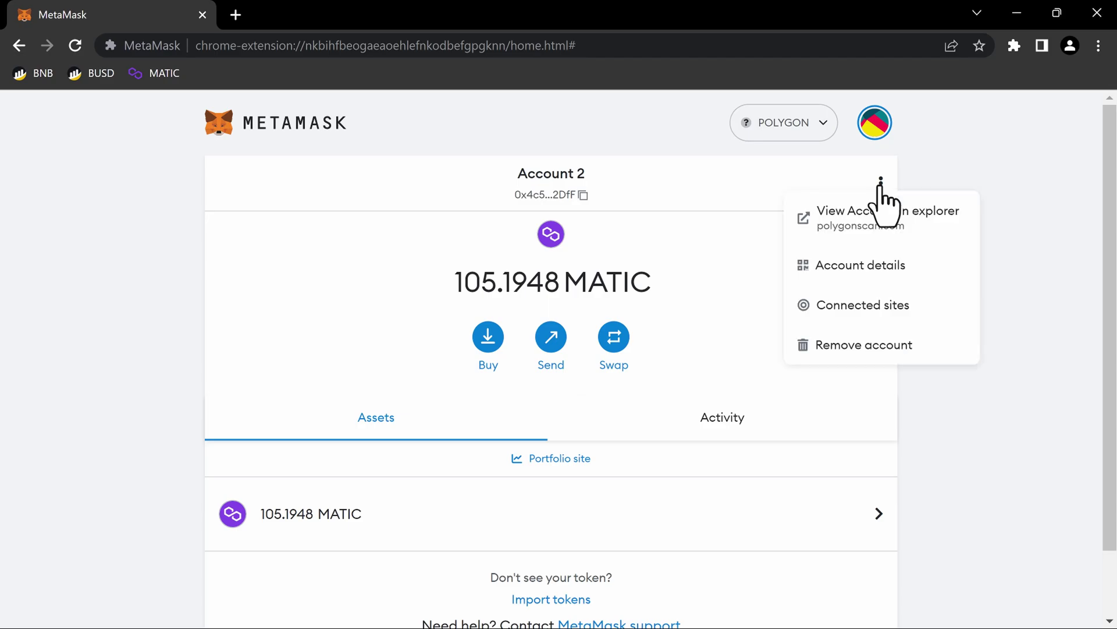
pyautogui.click(876, 278)
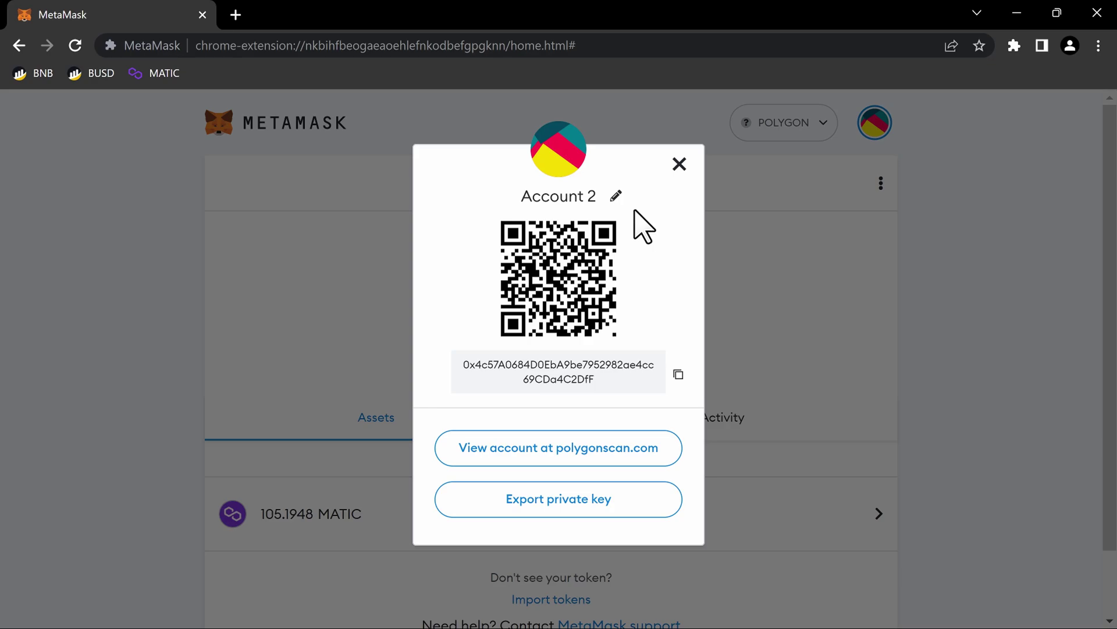
pyautogui.click(617, 201)
pyautogui.moveTo(593, 202); pyautogui.dragTo(512, 202)
pyautogui.write('STABLEFUND')
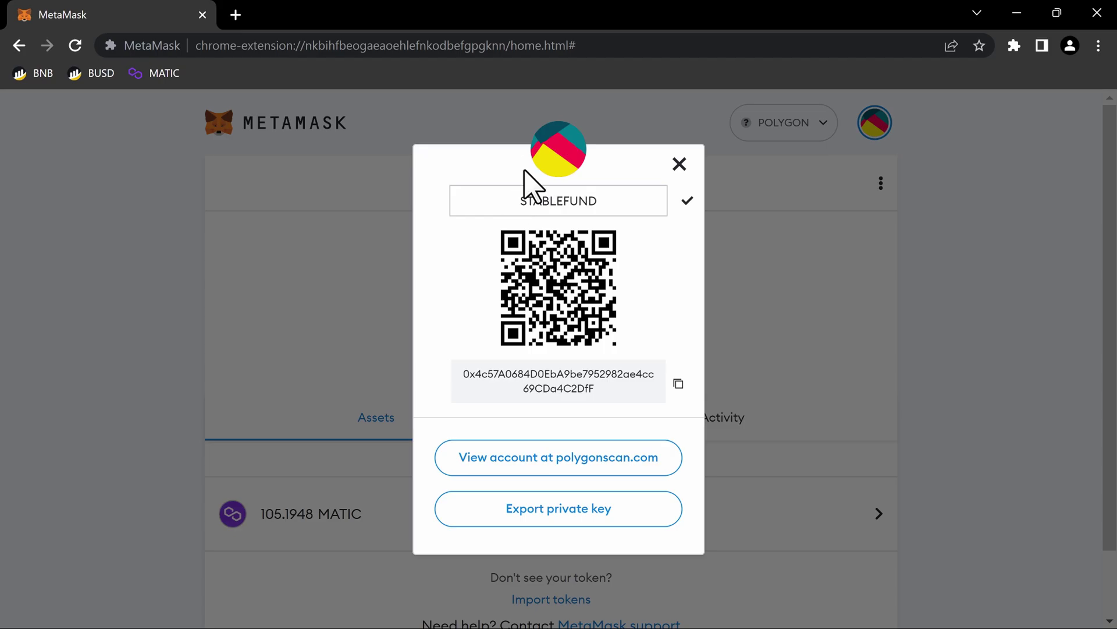
pyautogui.click(688, 203)
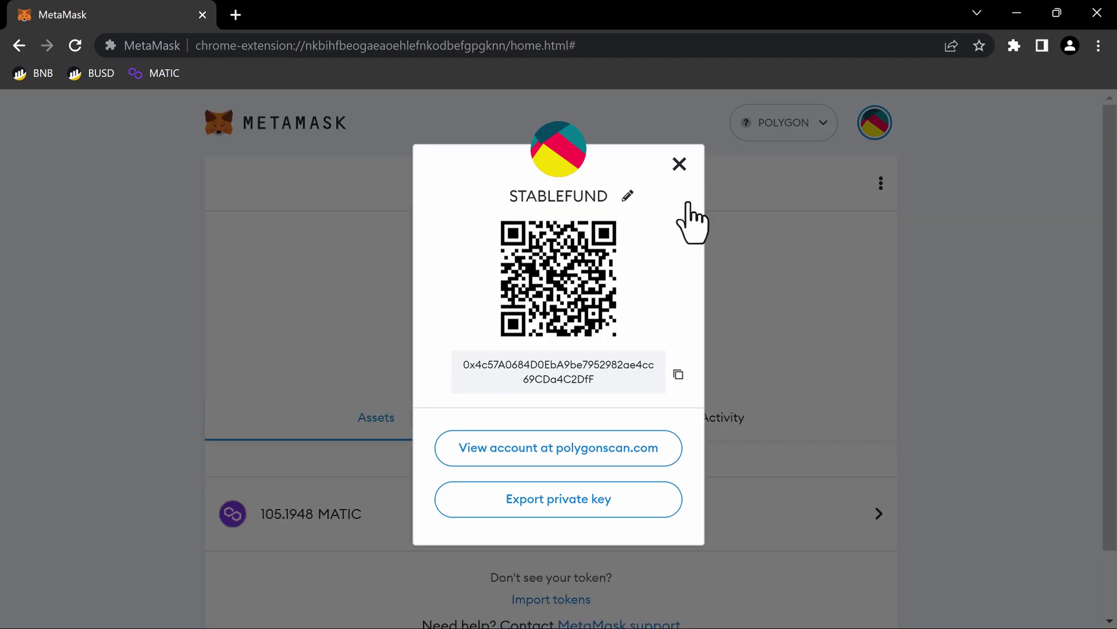
pyautogui.click(679, 164)
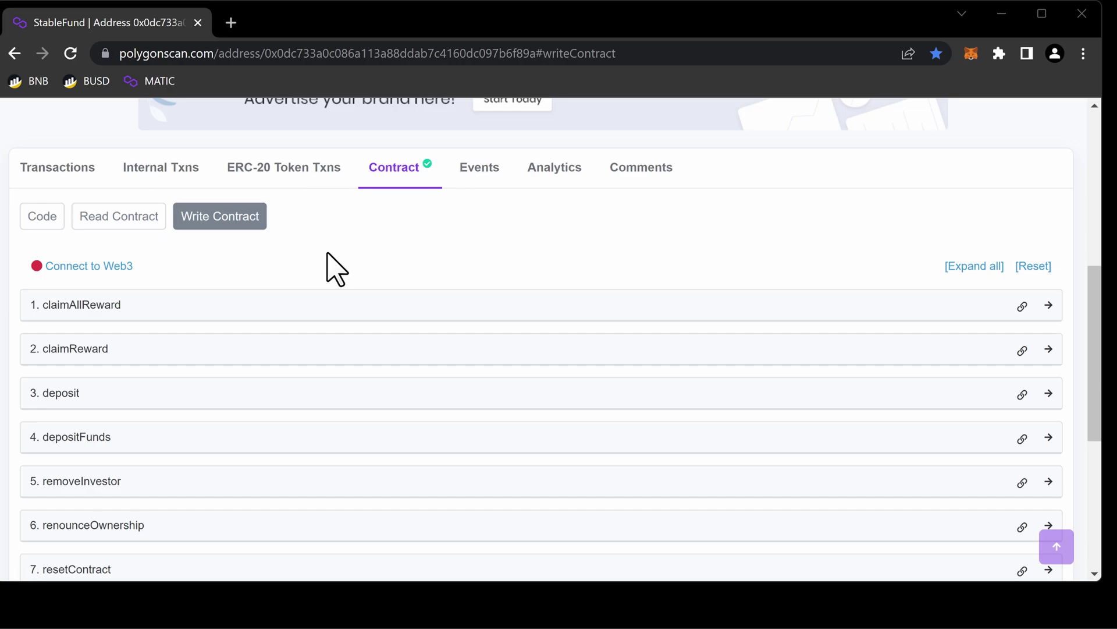
# Connect the contract page to MetaMask with the STABLEFUND account approved.
pyautogui.click(118, 270)
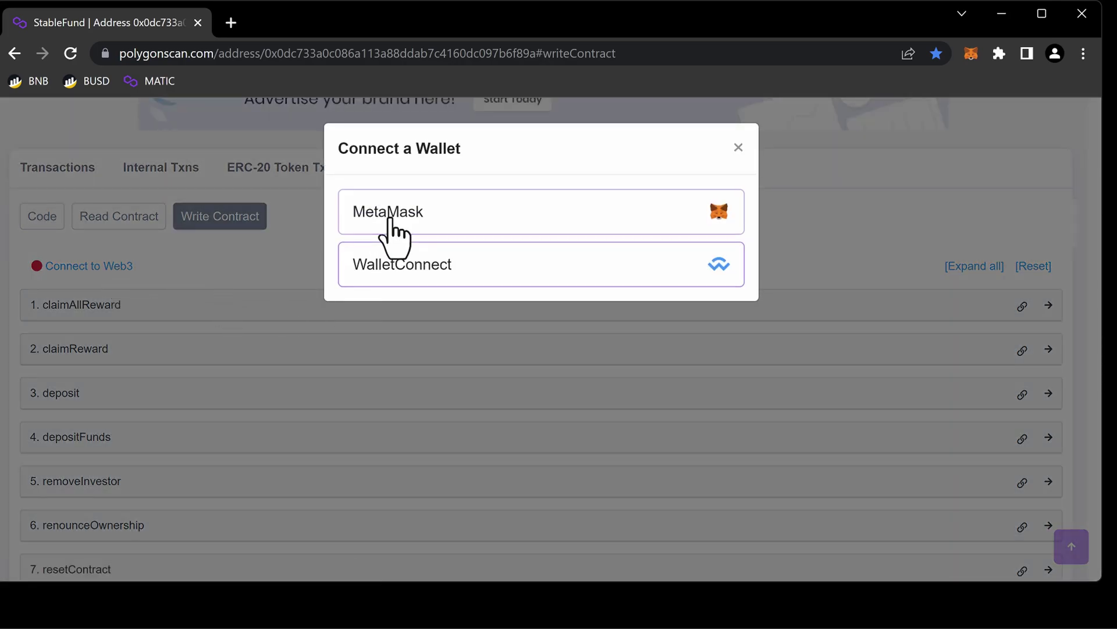
pyautogui.click(389, 229)
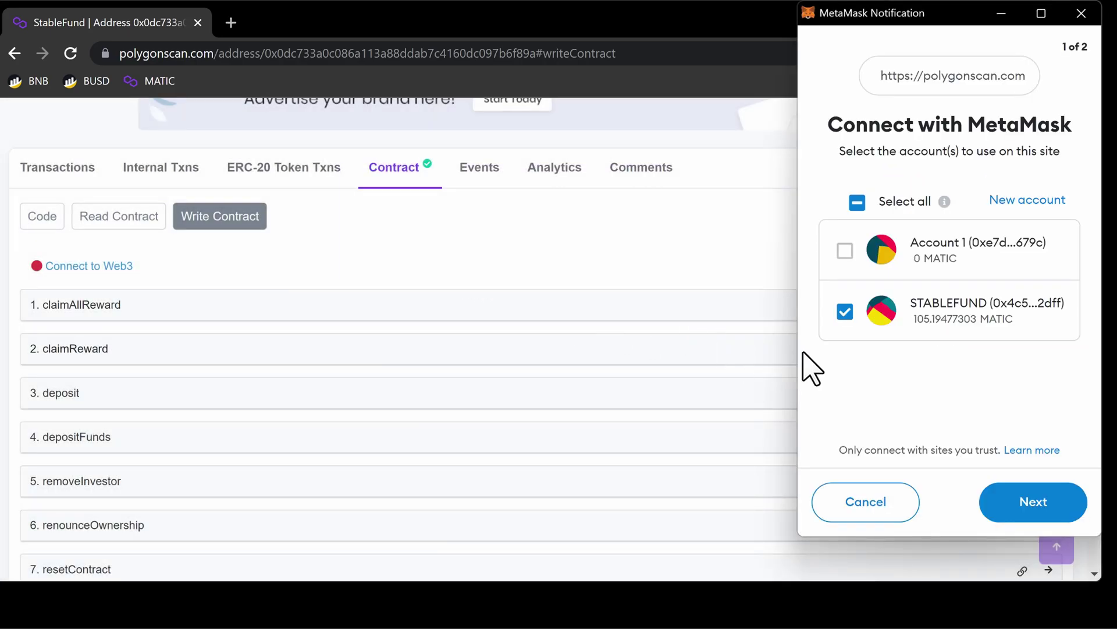
pyautogui.click(1039, 507)
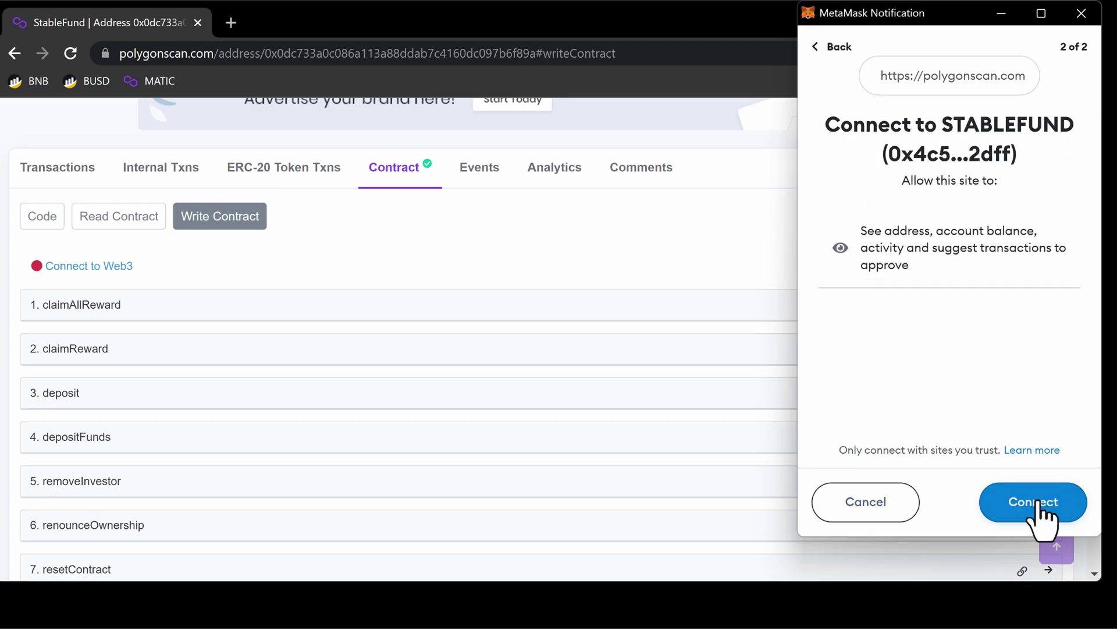
pyautogui.click(1037, 505)
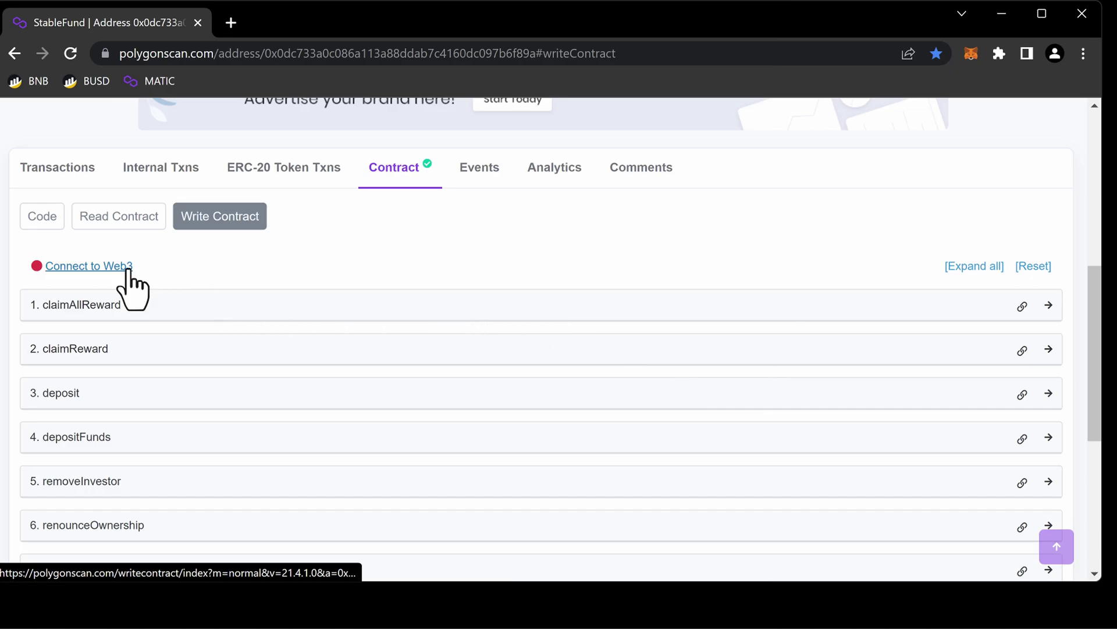
# Reconnect via Connect to Web3 with MetaMask and accept the site's confirmation alert.
pyautogui.click(108, 268)
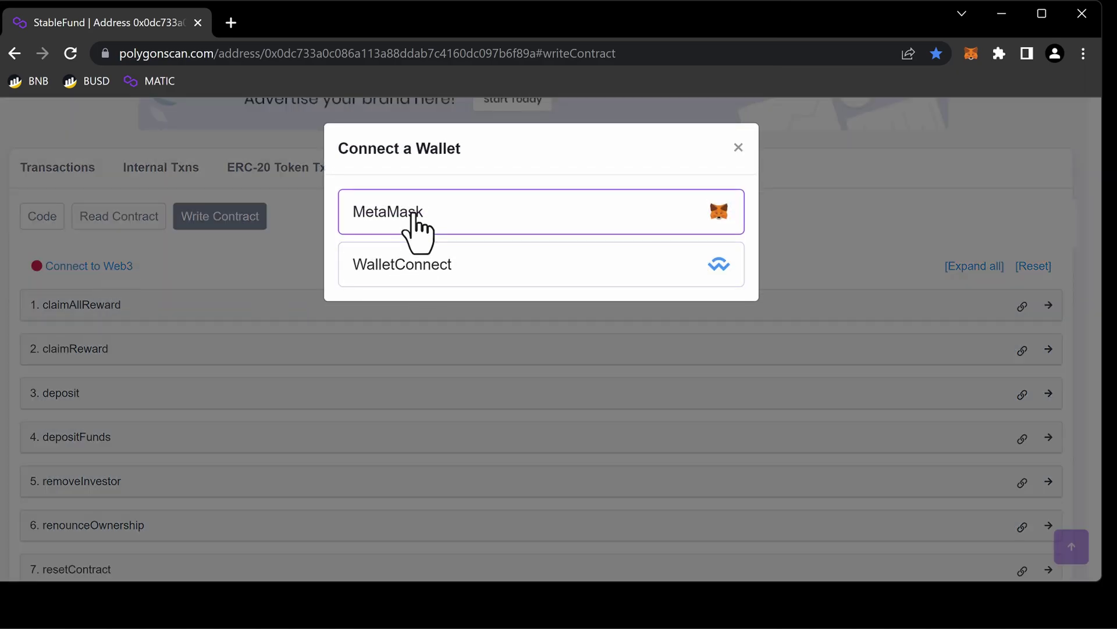
pyautogui.click(414, 215)
pyautogui.click(635, 204)
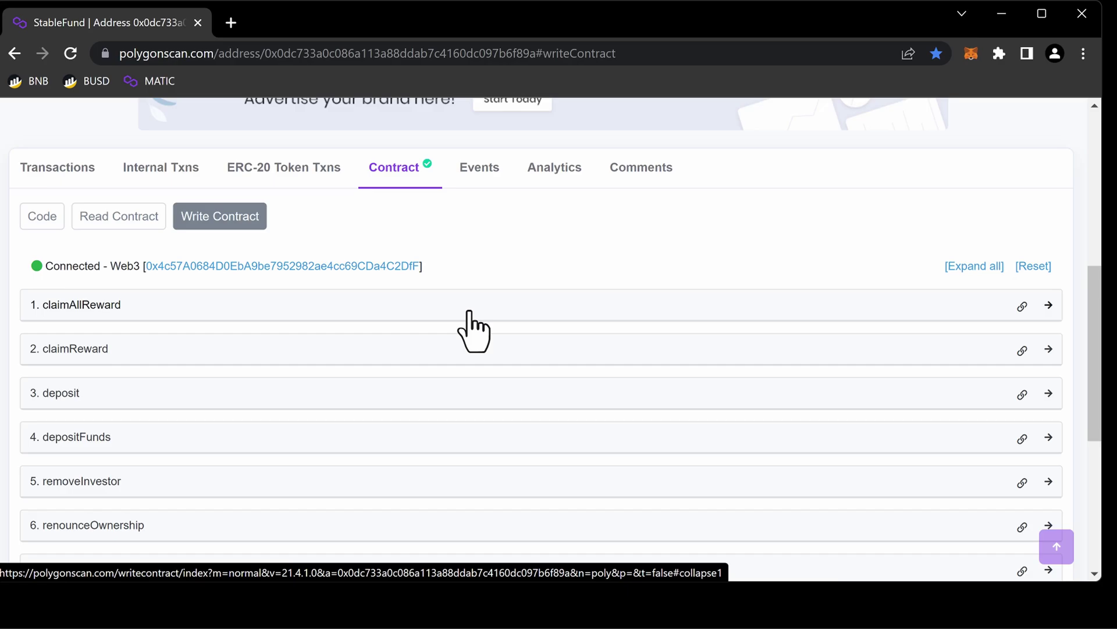
# Write claimAllReward and confirm the ~0.0622 MATIC transaction in MetaMask.
pyautogui.click(144, 307)
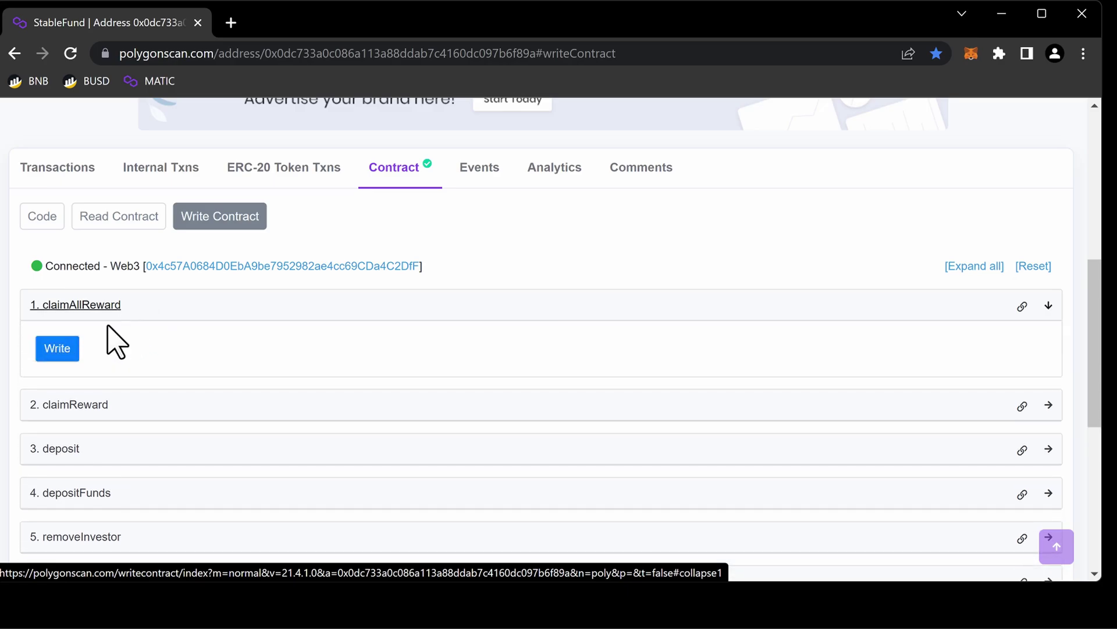
pyautogui.click(62, 349)
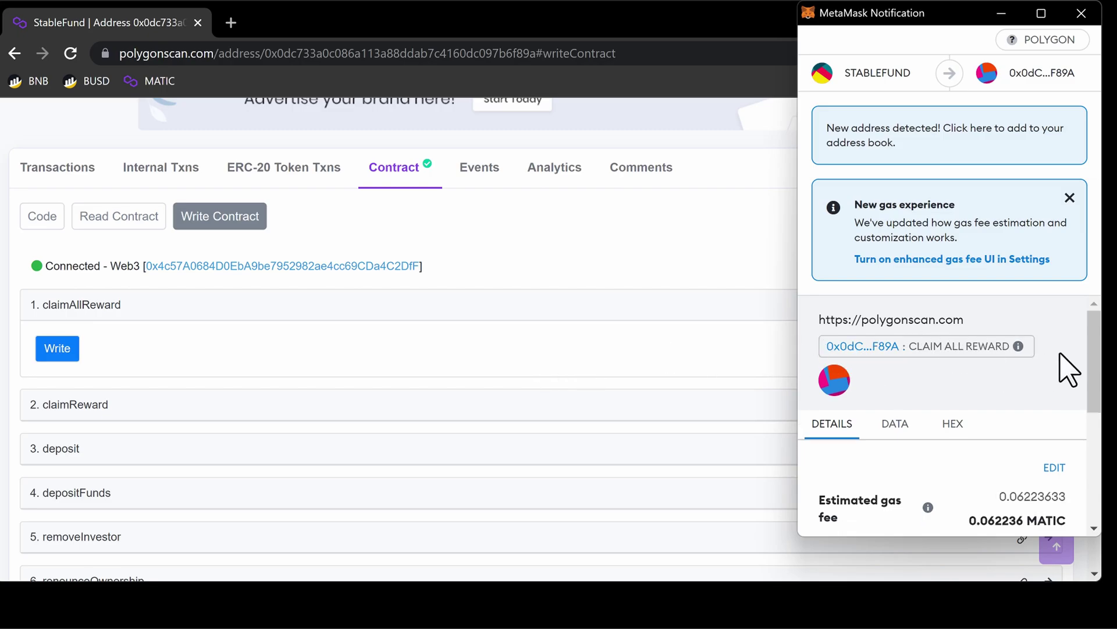
pyautogui.scroll(-1, 1069, 367)
pyautogui.scroll(-2, 1074, 367)
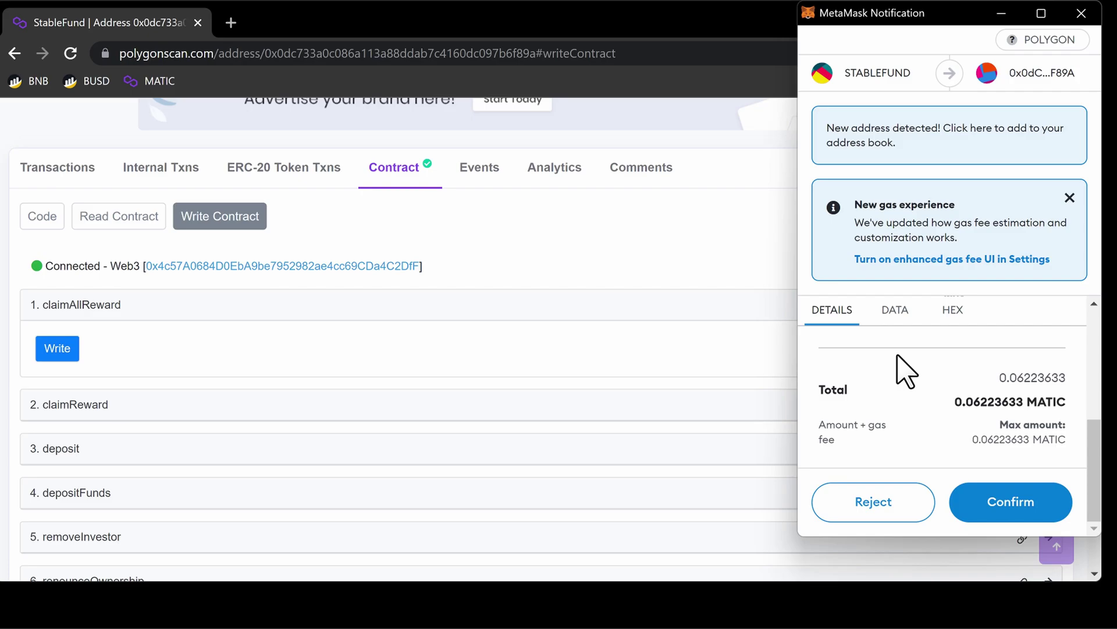
pyautogui.click(1006, 515)
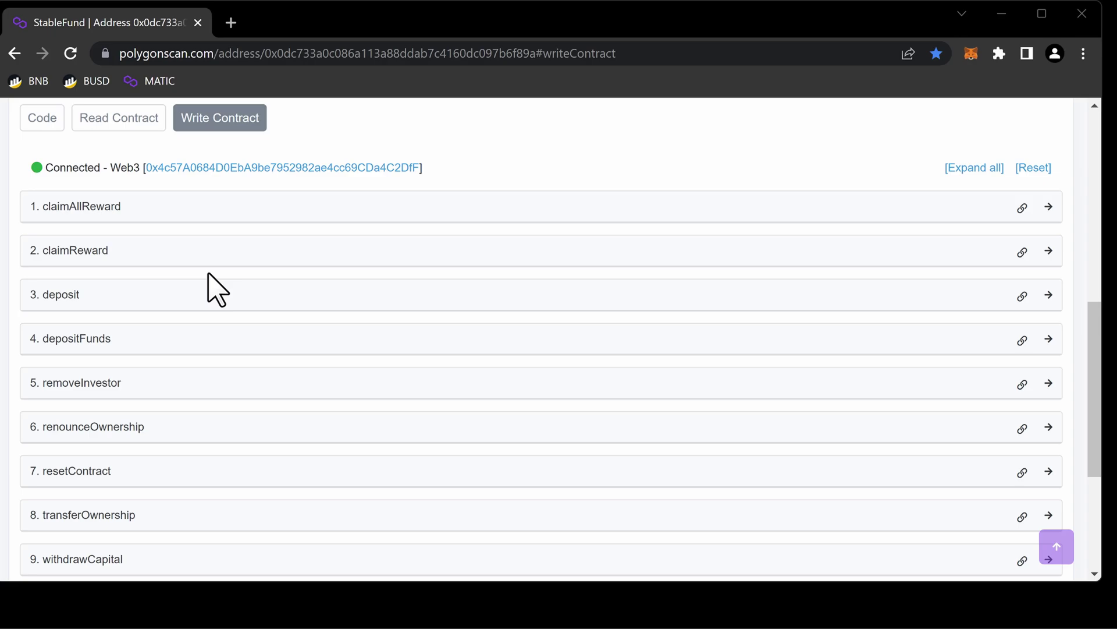
# Deposit 100 MATIC via the deposit function and confirm it in MetaMask.
pyautogui.click(72, 297)
pyautogui.click(74, 364)
pyautogui.write('1')
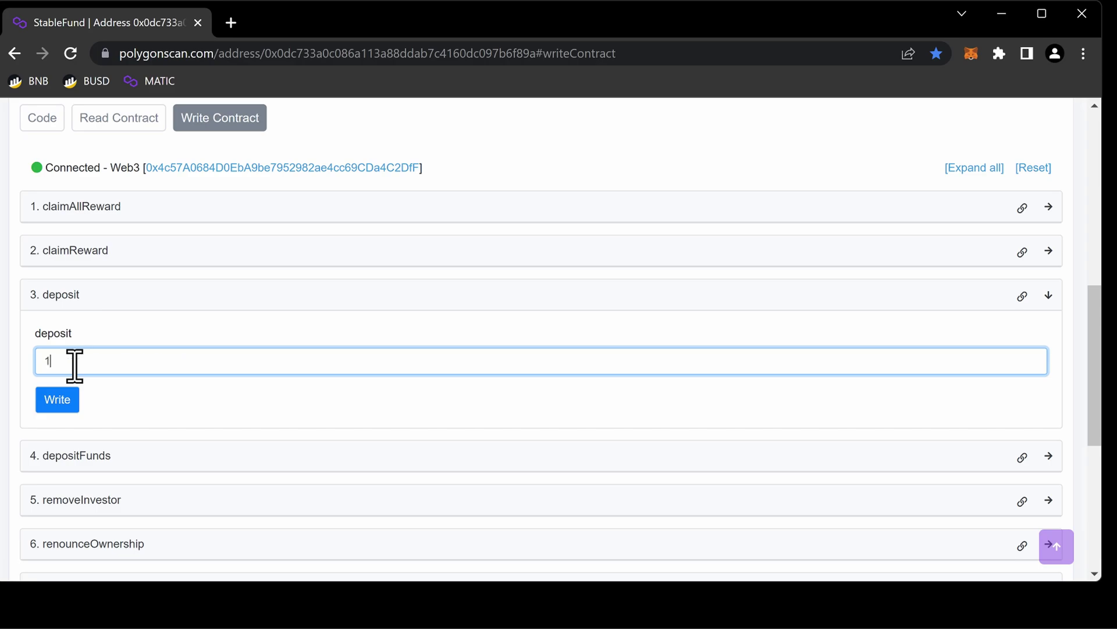
pyautogui.write('00')
pyautogui.click(62, 401)
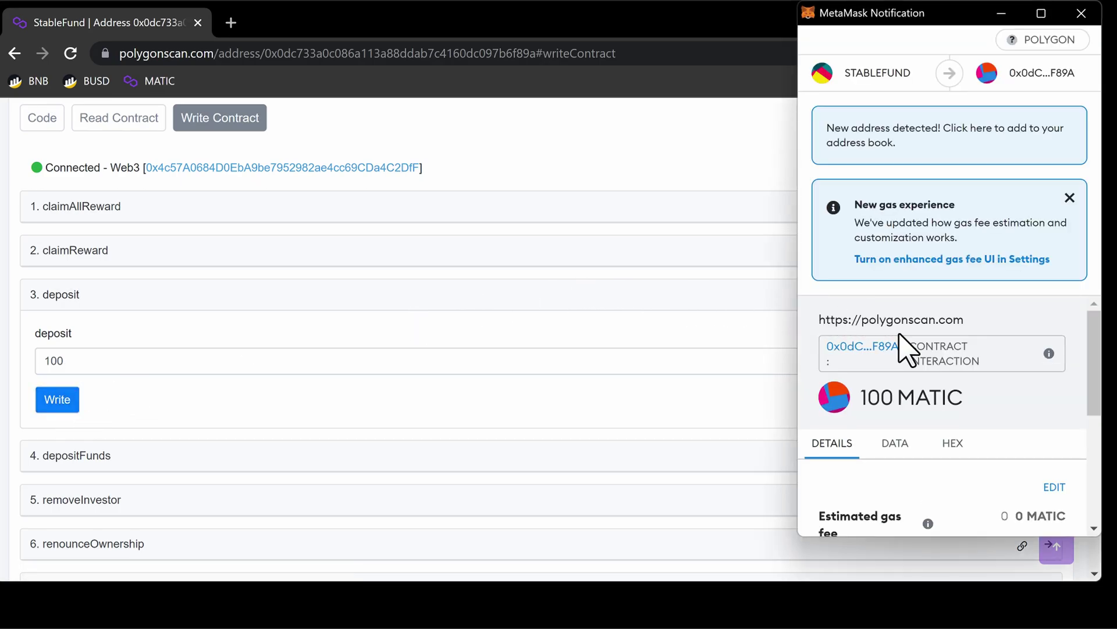
pyautogui.scroll(-2, 1054, 379)
pyautogui.scroll(-3, 1054, 380)
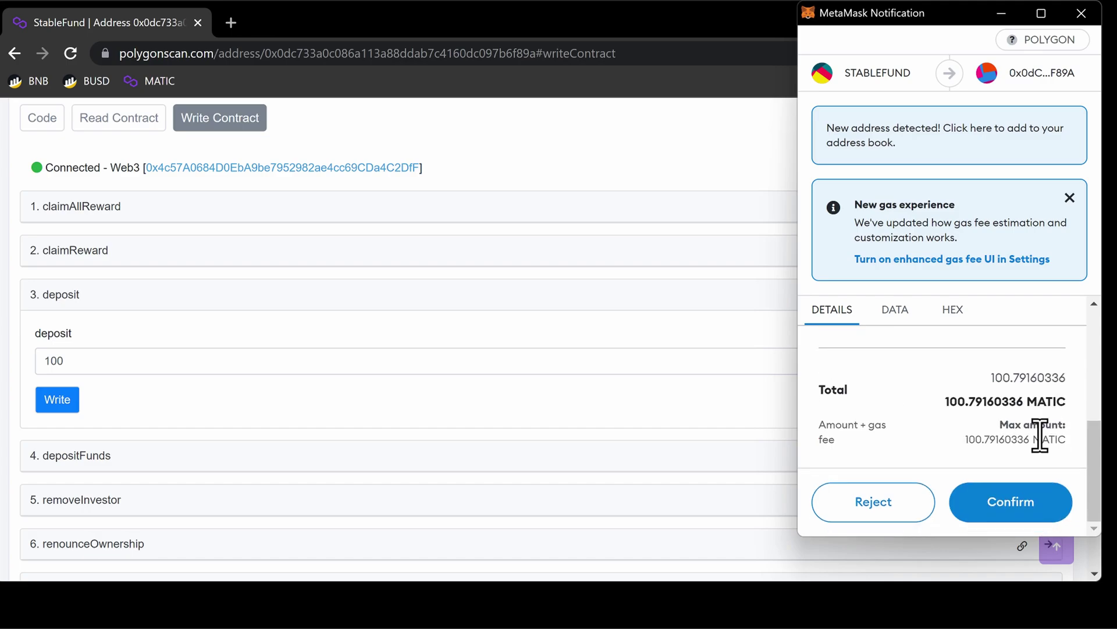
pyautogui.click(1021, 520)
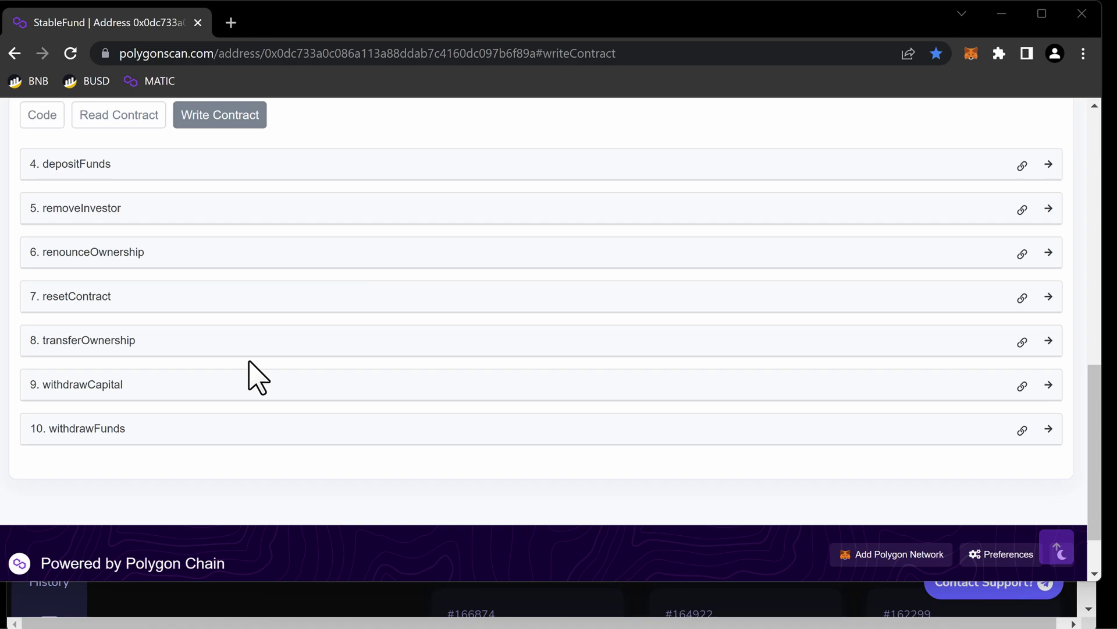
# Expand withdrawCapital and minimize Chrome to reveal the StableFund stake dashboard.
pyautogui.click(136, 389)
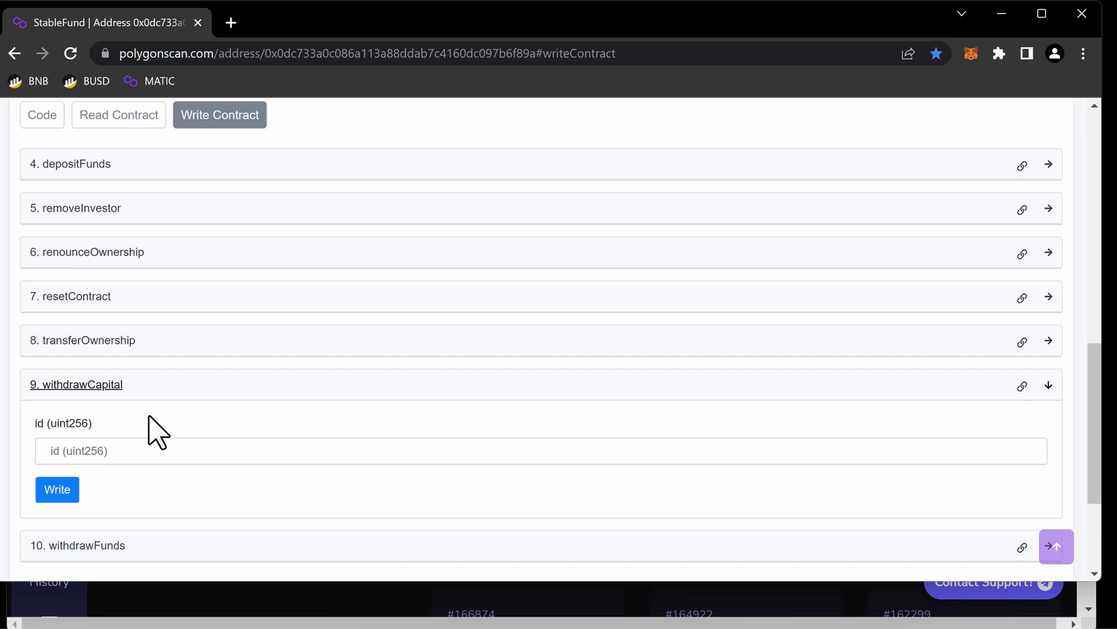
pyautogui.click(1003, 22)
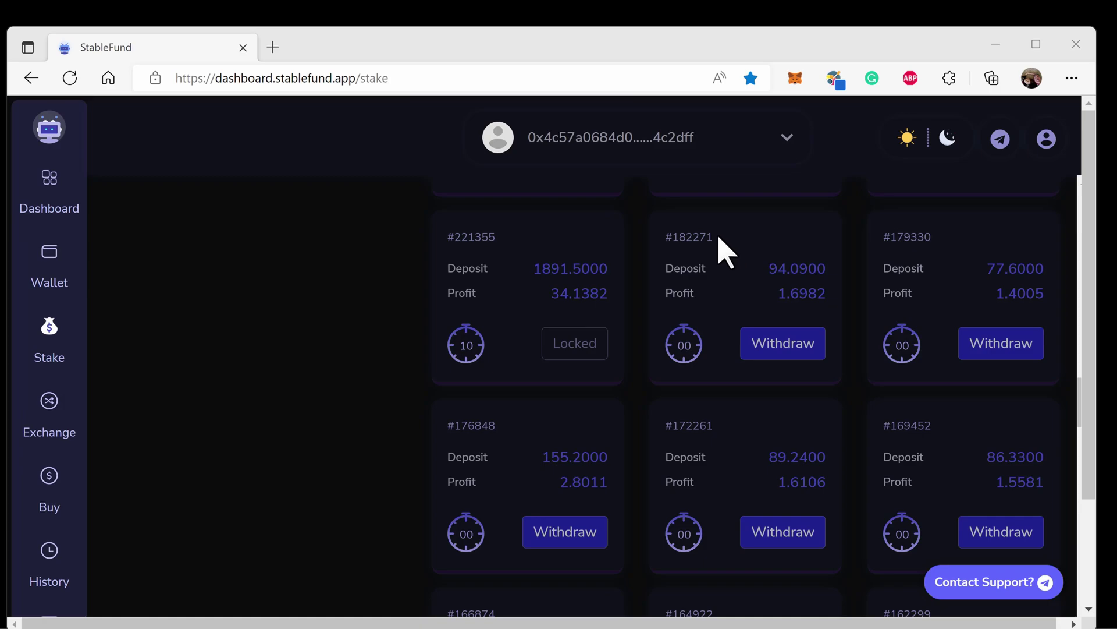
pyautogui.moveTo(714, 237); pyautogui.dragTo(674, 236)
pyautogui.rightClick(686, 249)
pyautogui.click(730, 203)
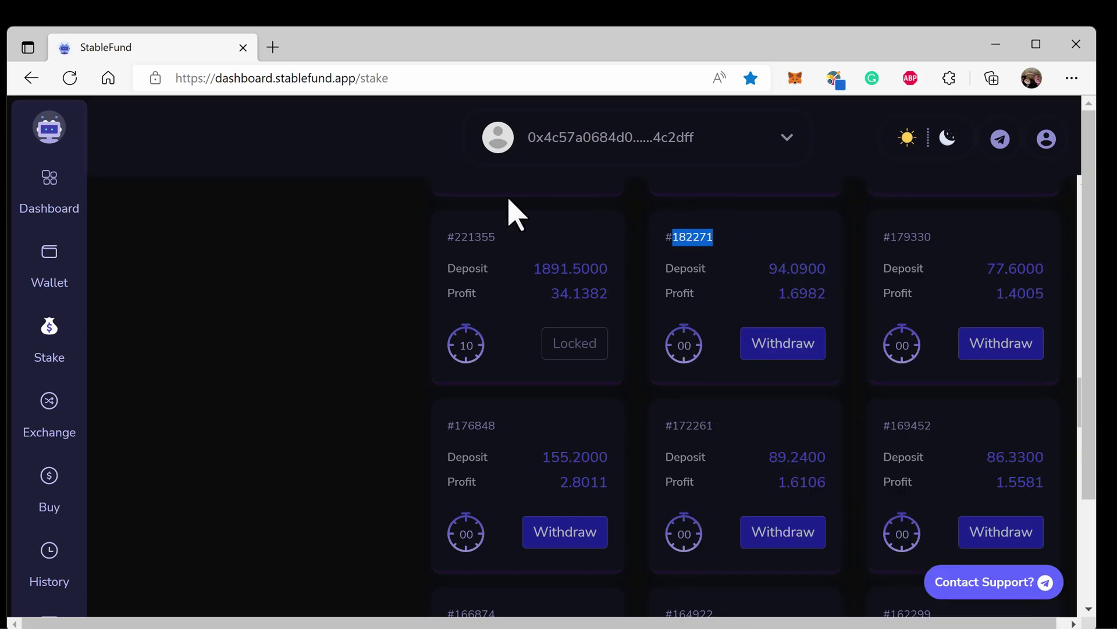
# Submit withdrawCapital for pasted deposit ID 182271 and confirm it in MetaMask.
pyautogui.click(996, 45)
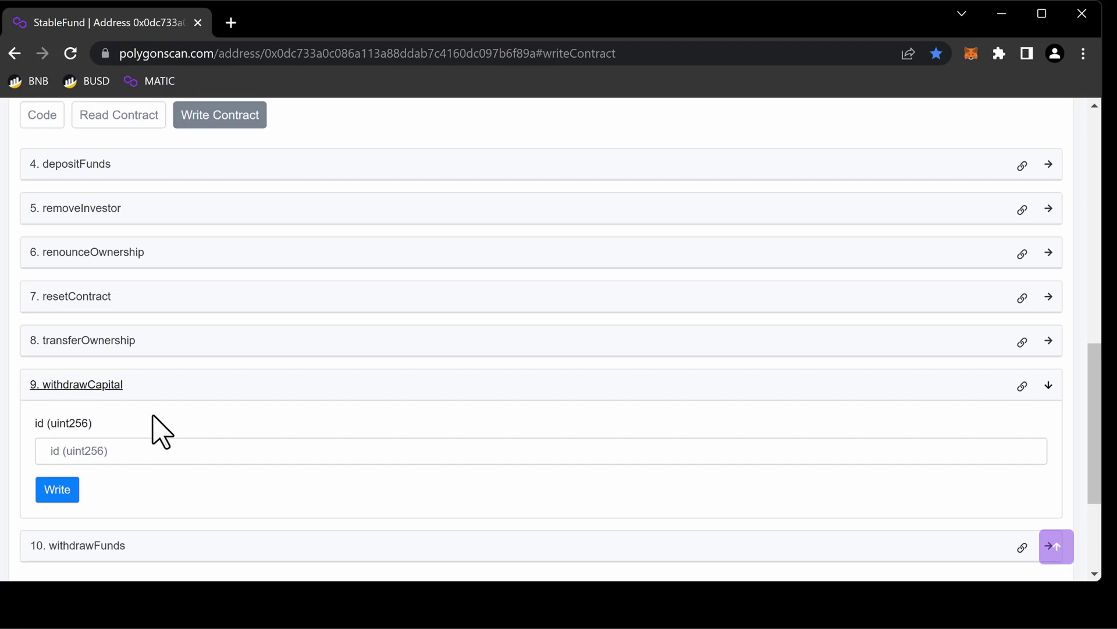
pyautogui.click(89, 454)
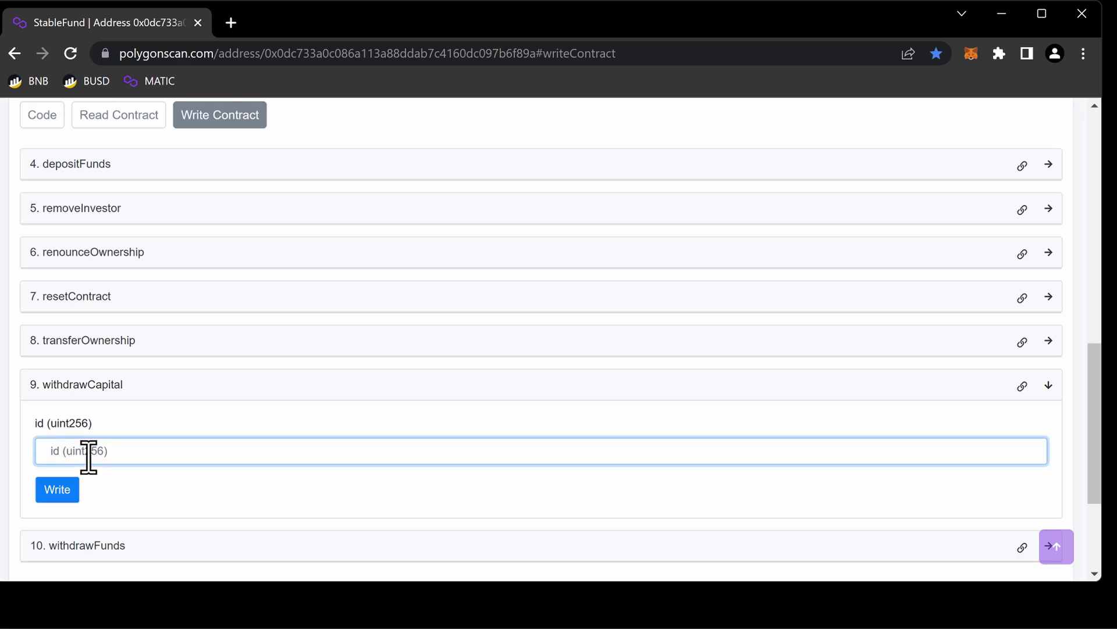
pyautogui.hotkey('ctrl', 'v')
pyautogui.click(69, 502)
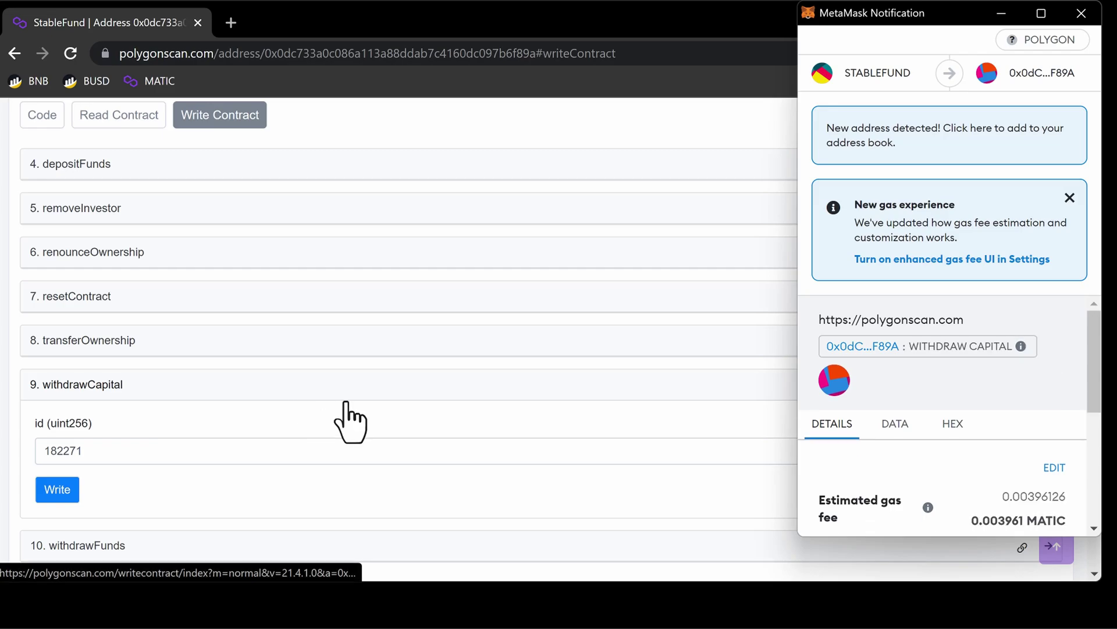
pyautogui.scroll(-3, 1073, 359)
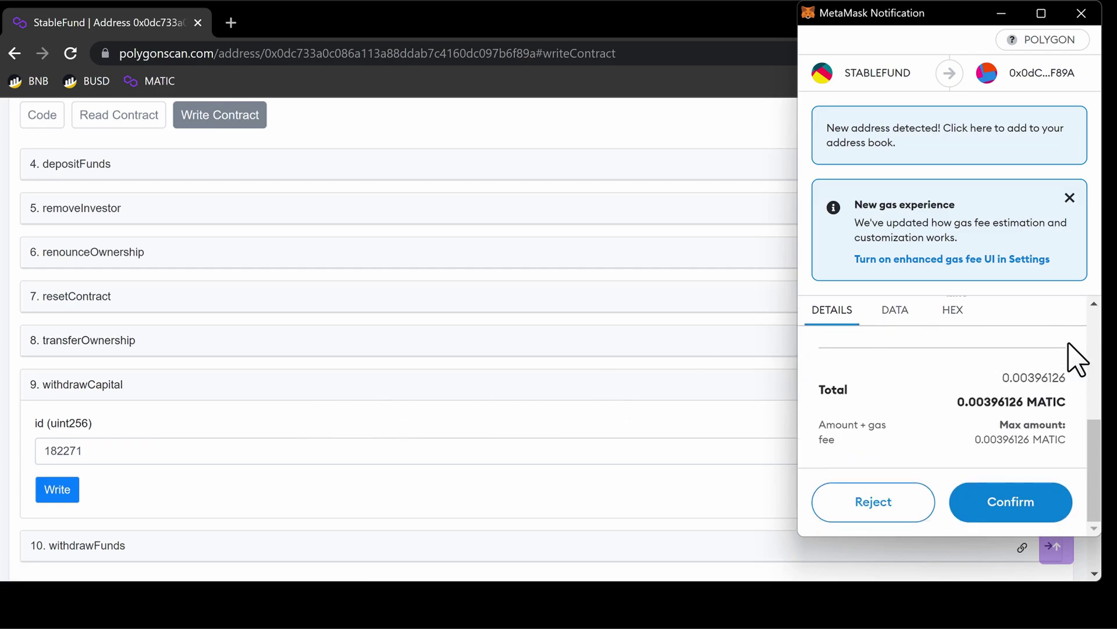
pyautogui.click(1011, 504)
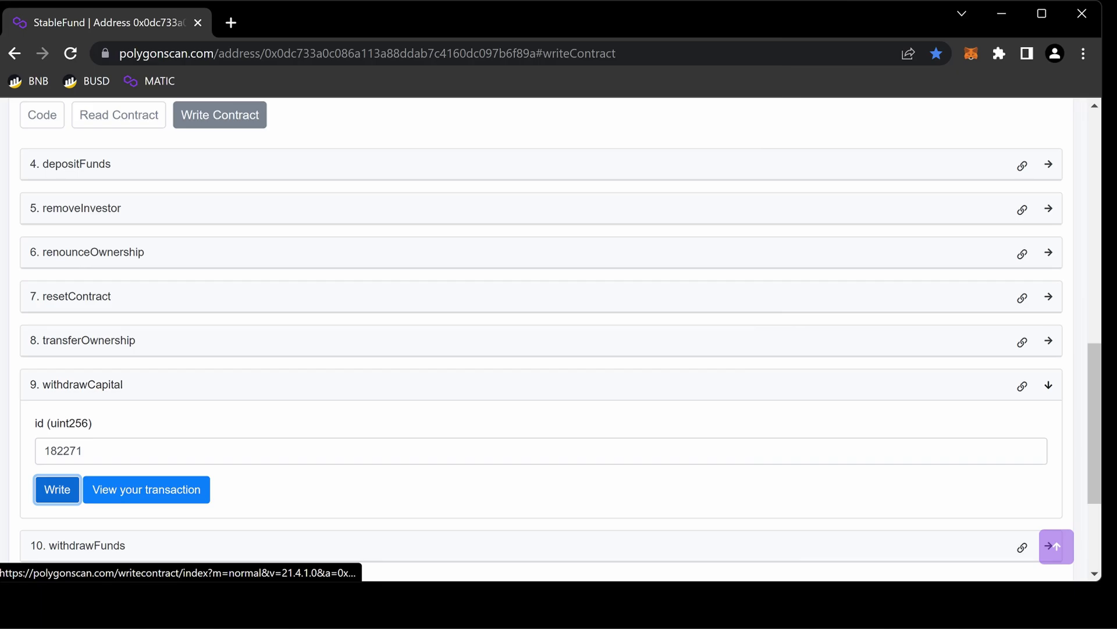
# Go from the StableFundBUSD bookmark to the StableFundBNB contract's Write Contract page.
pyautogui.click(83, 84)
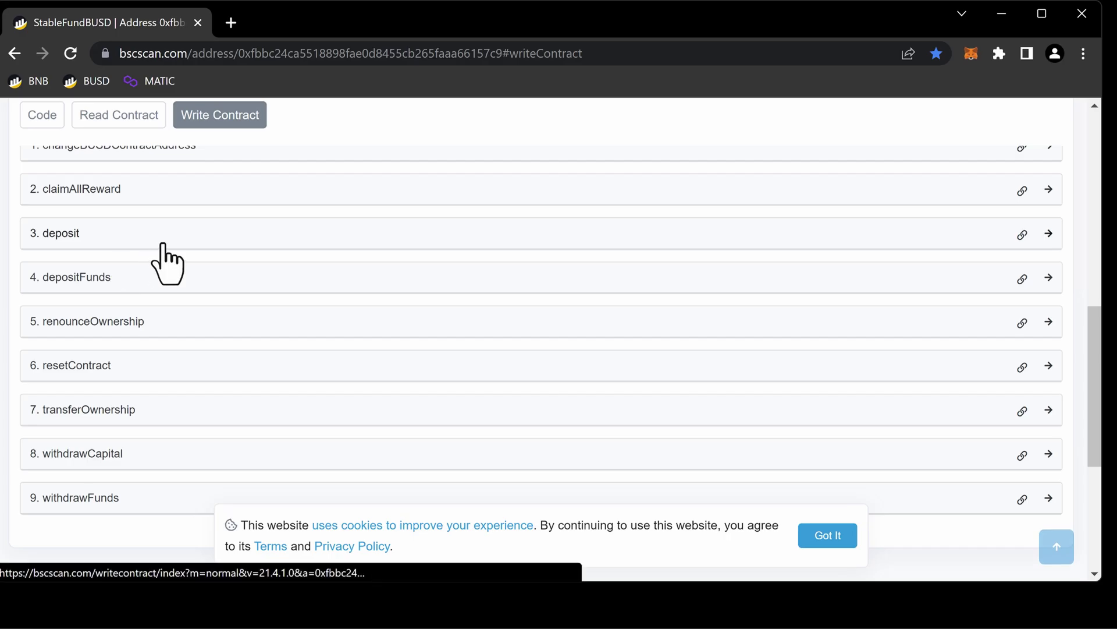
pyautogui.click(38, 86)
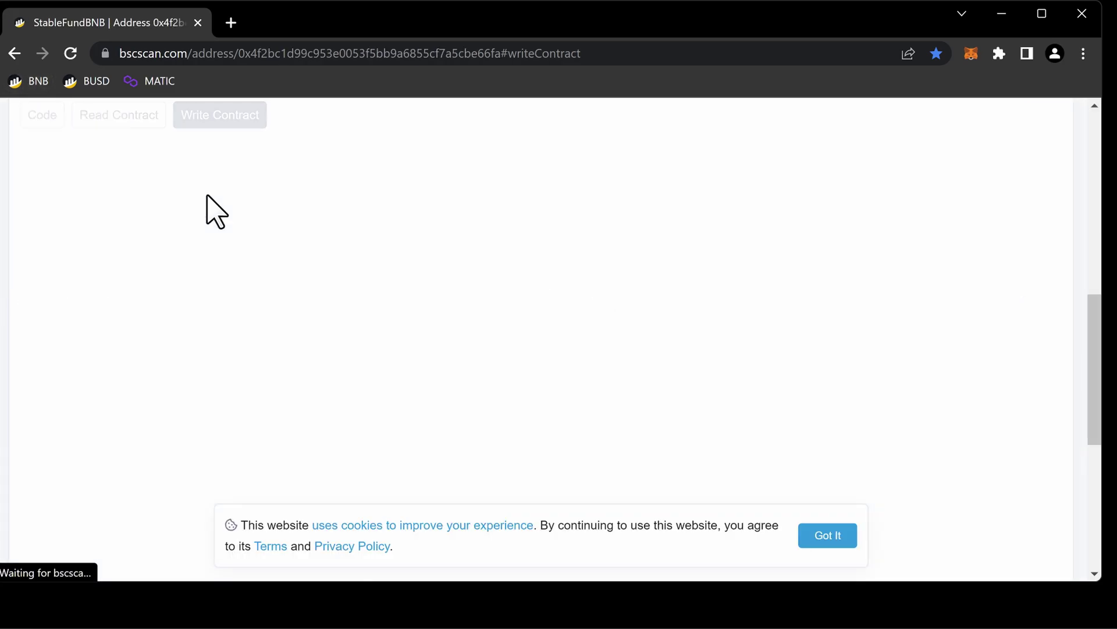